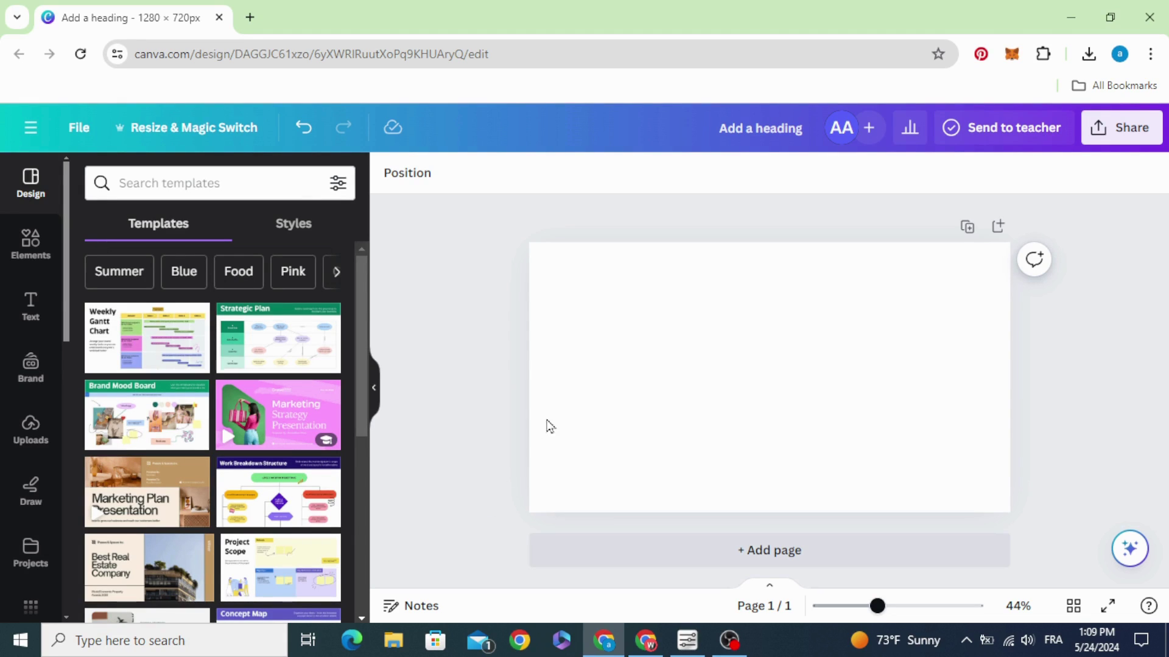
- Fill the blank page background with the red-to-orange linear gradient preset
click(592, 376)
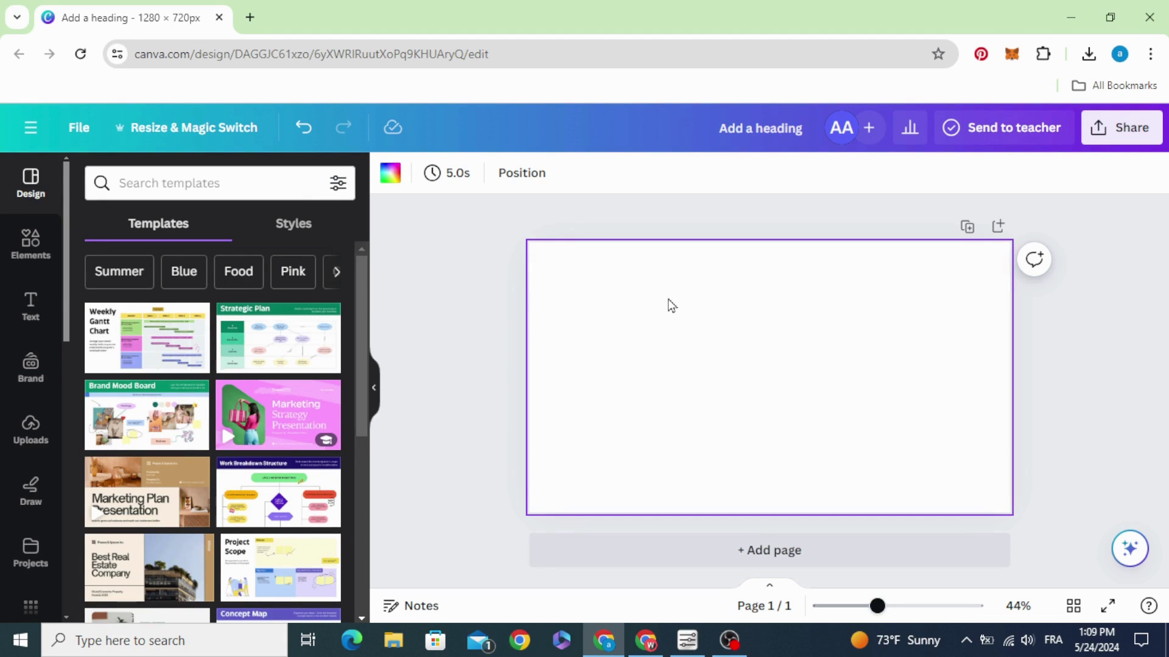
click(390, 173)
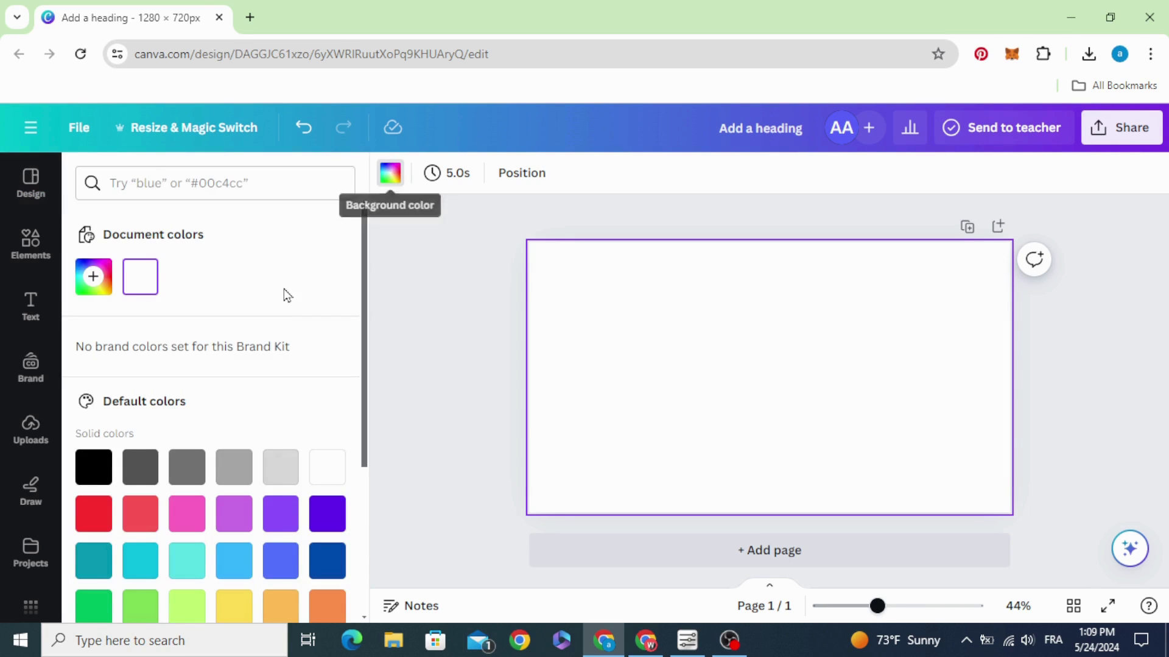
scroll(260, 501, down, 3)
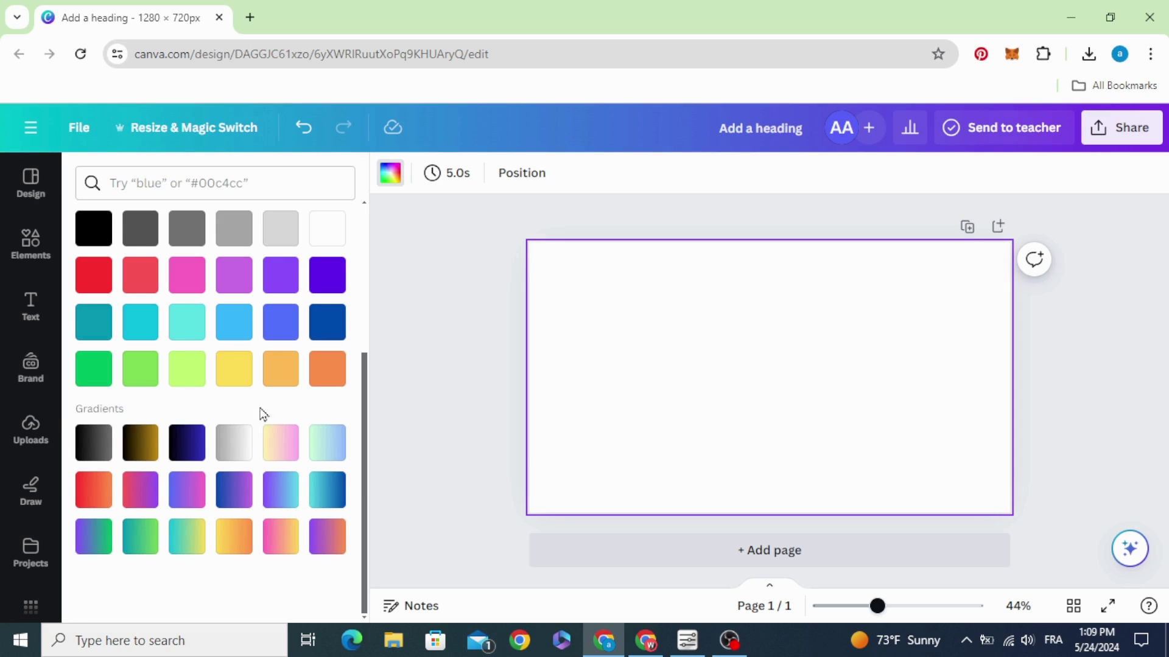
click(94, 497)
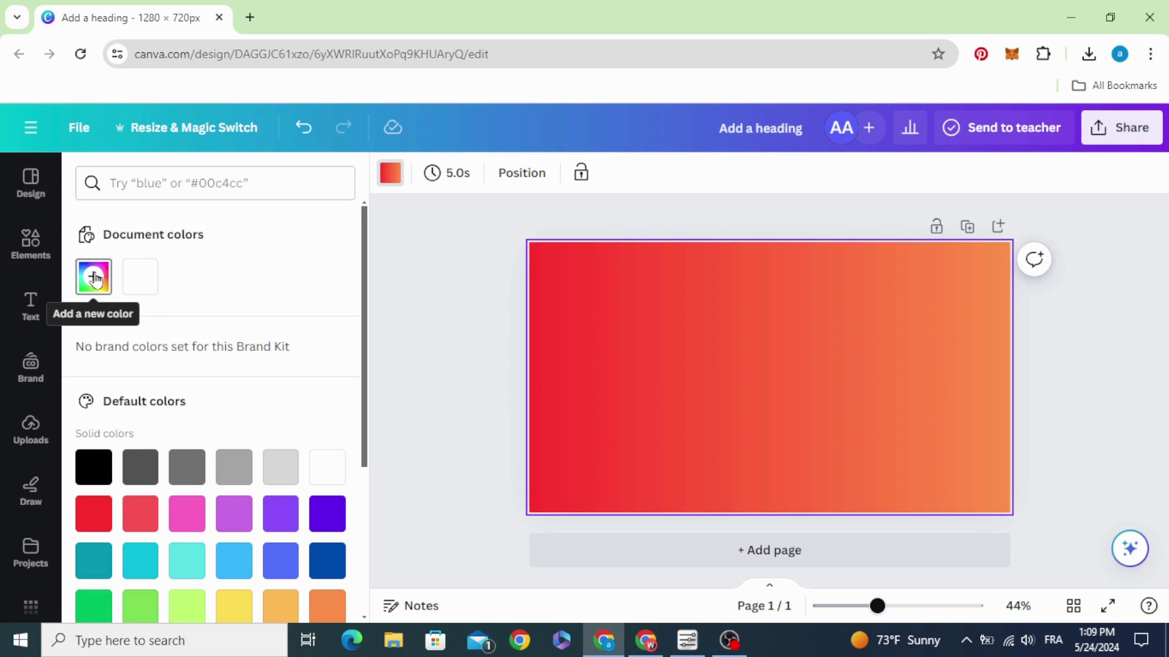
- Make the background gradient circular and swap its colours so orange sits in the centre
click(95, 279)
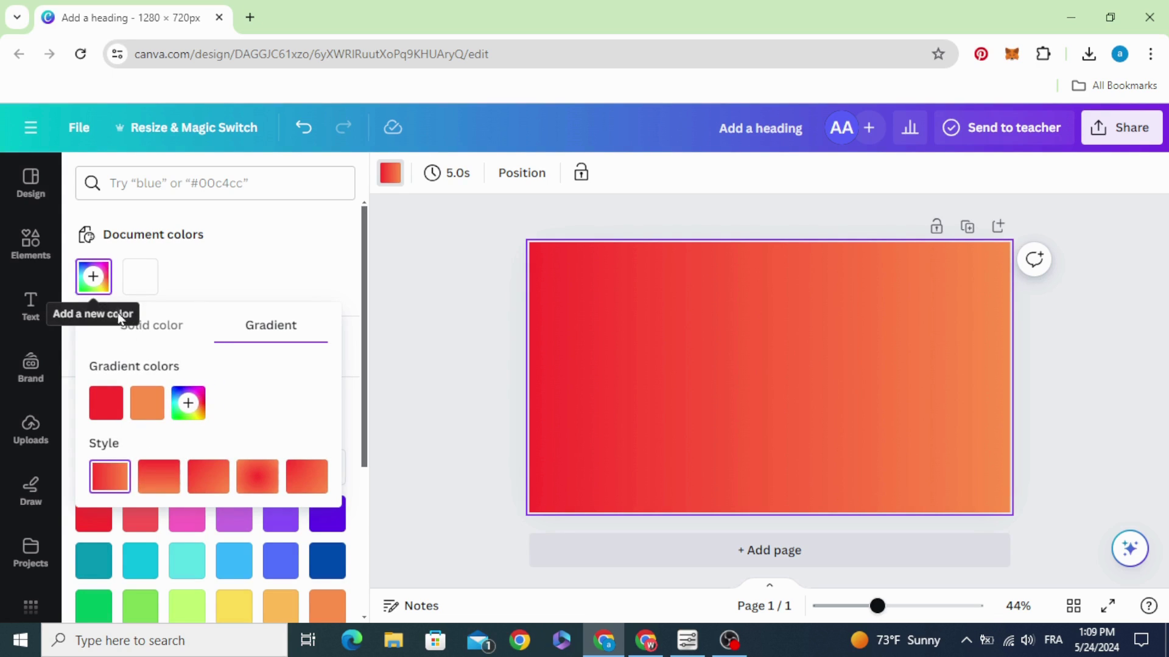
click(259, 477)
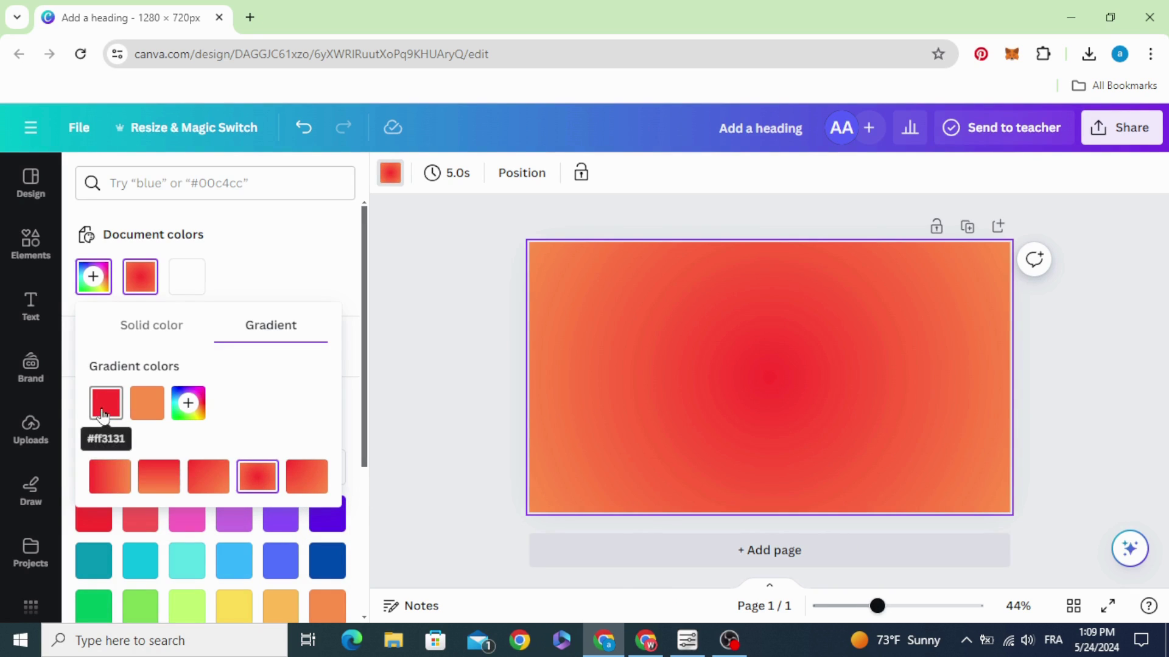
drag(105, 408, 150, 409)
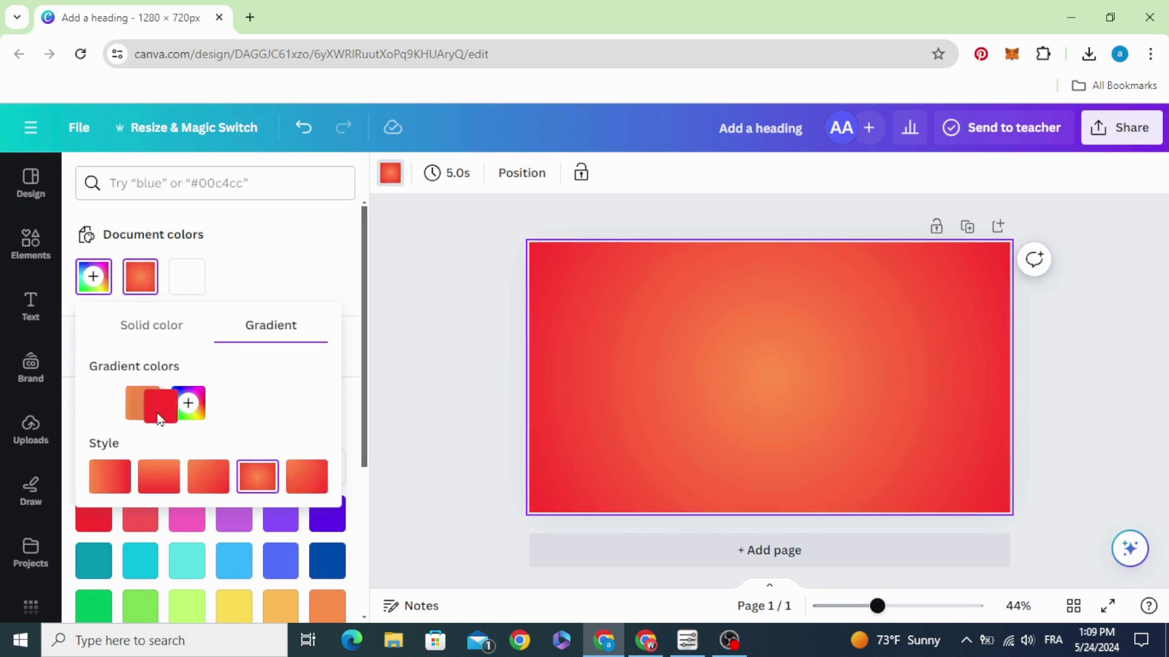
- Change the gradient's centre colour to bright yellow #FFE500
click(107, 408)
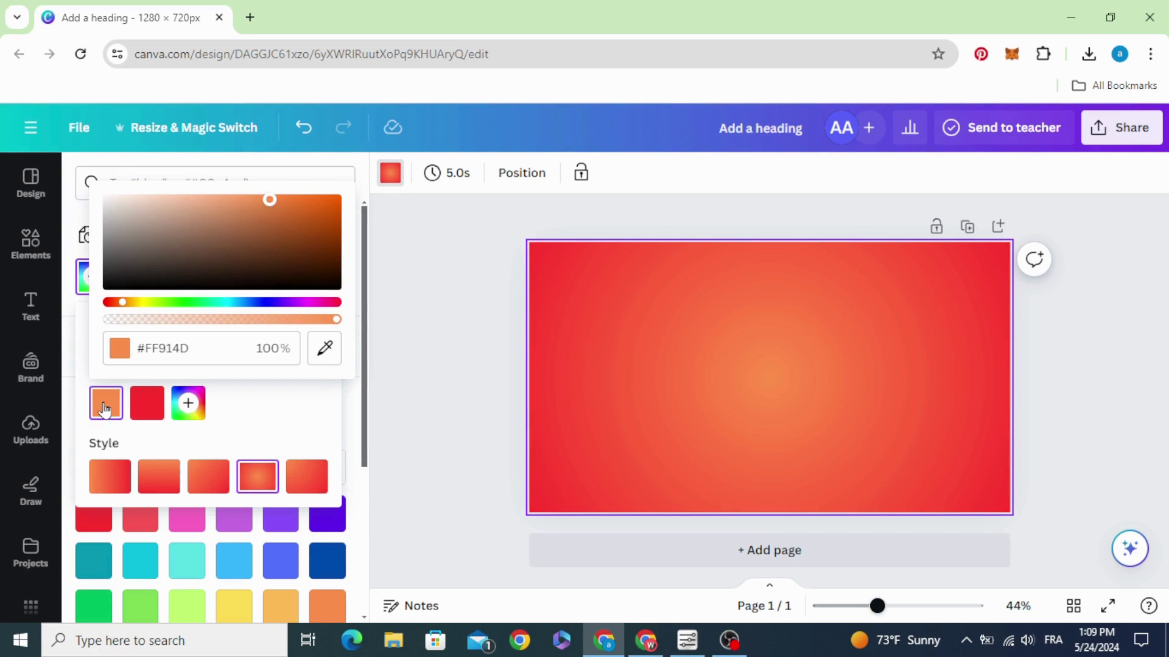
click(143, 304)
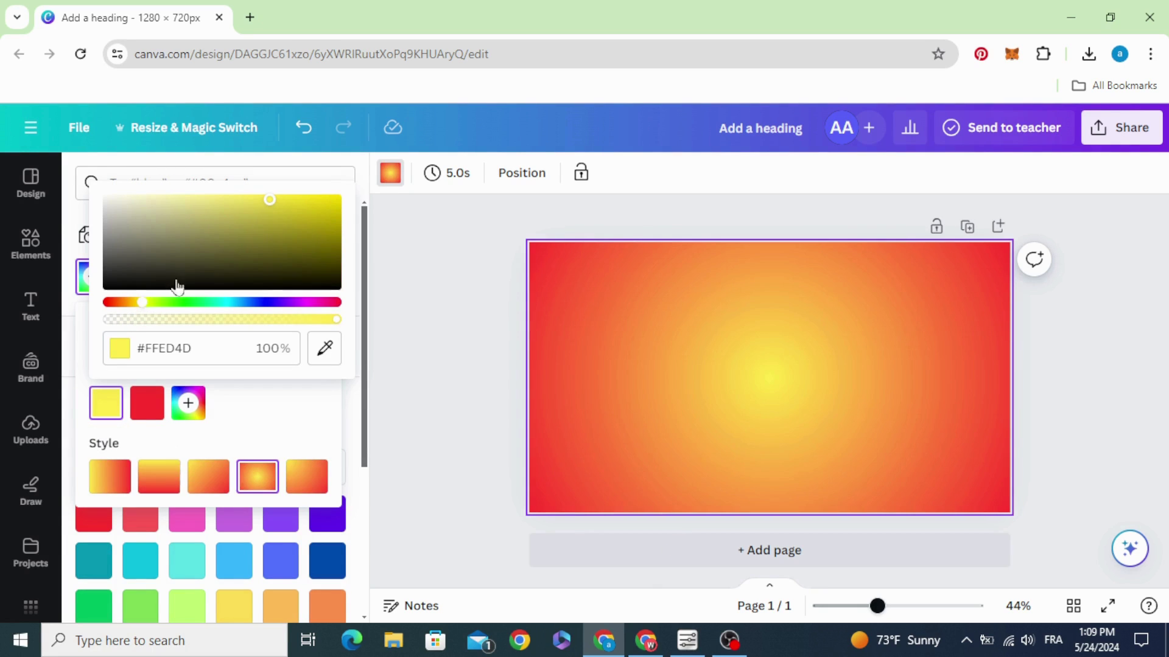
drag(222, 256, 398, 198)
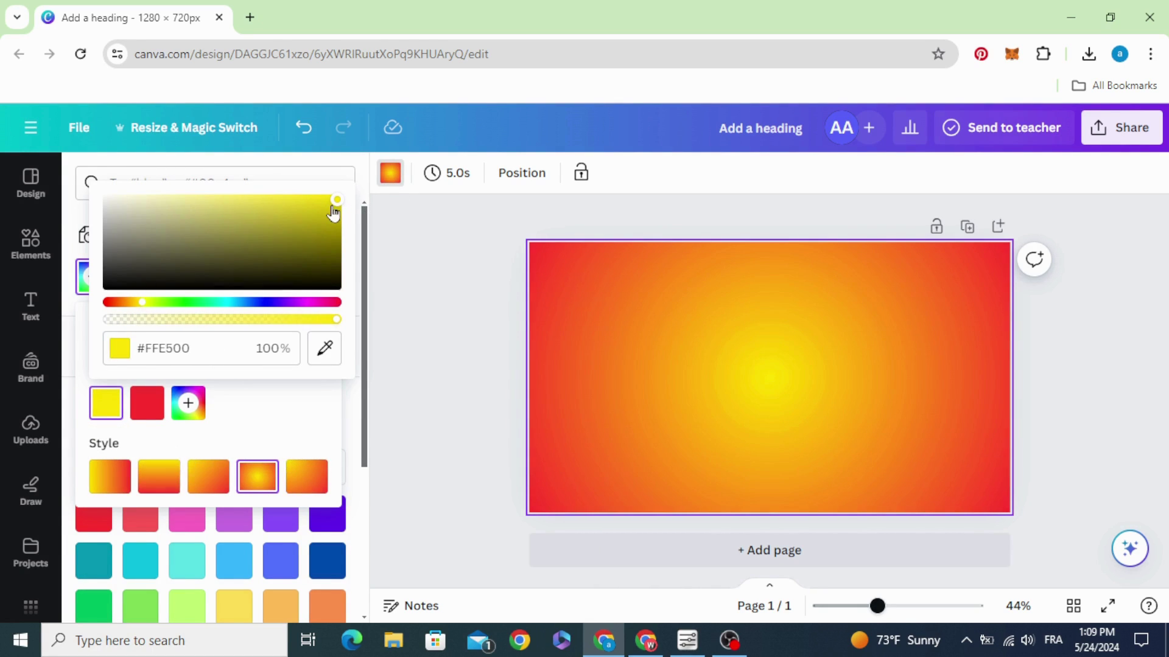
- Darken the gradient's edge colour to deep orange-red #C63500
click(147, 403)
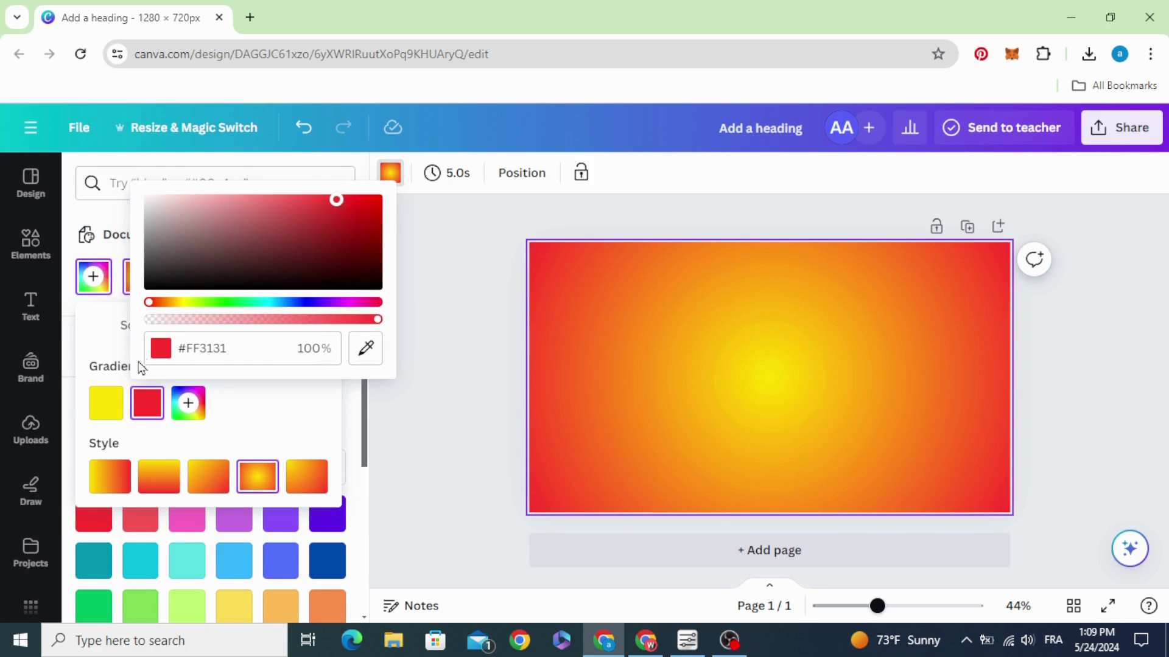
click(157, 304)
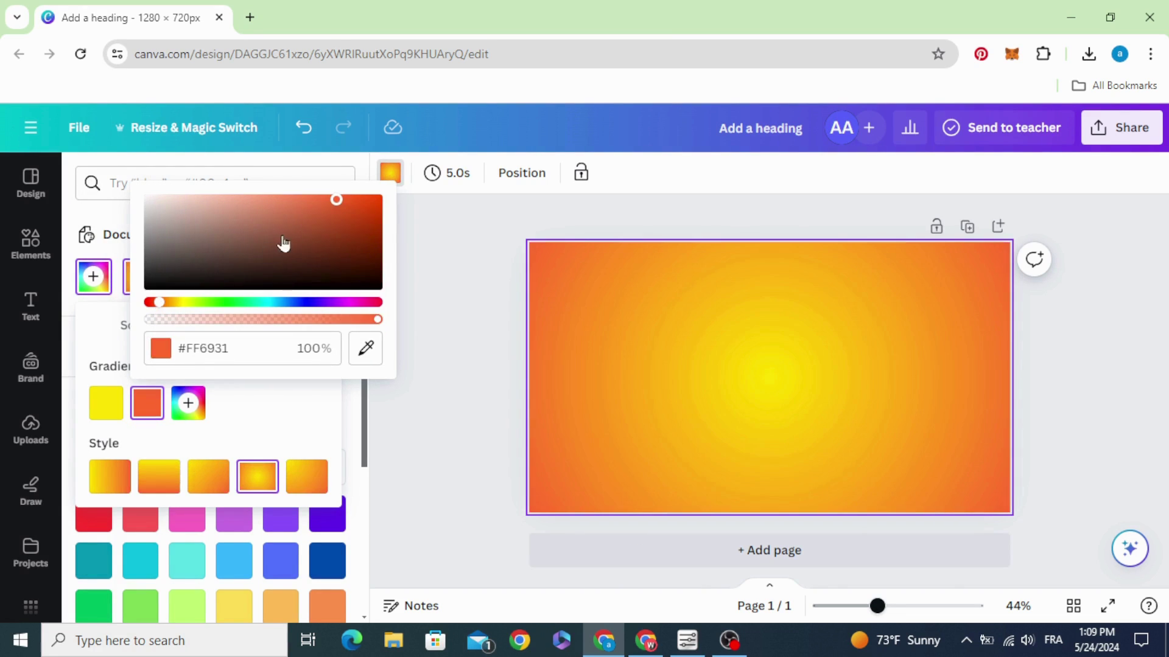
click(326, 199)
drag(326, 200, 394, 217)
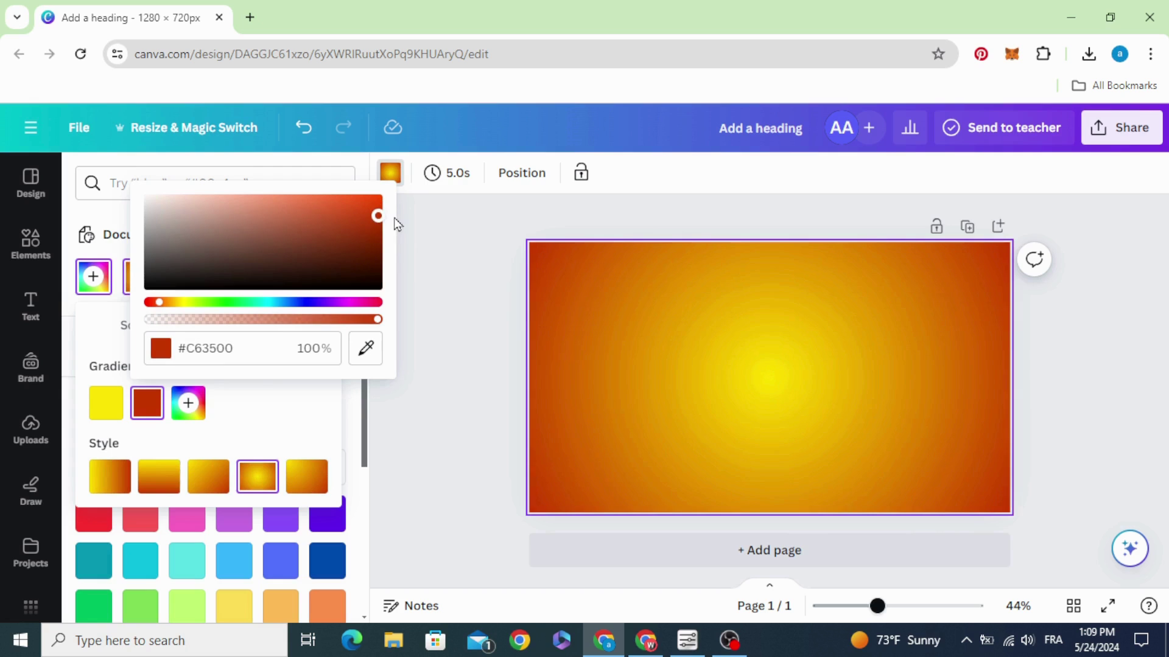
click(231, 400)
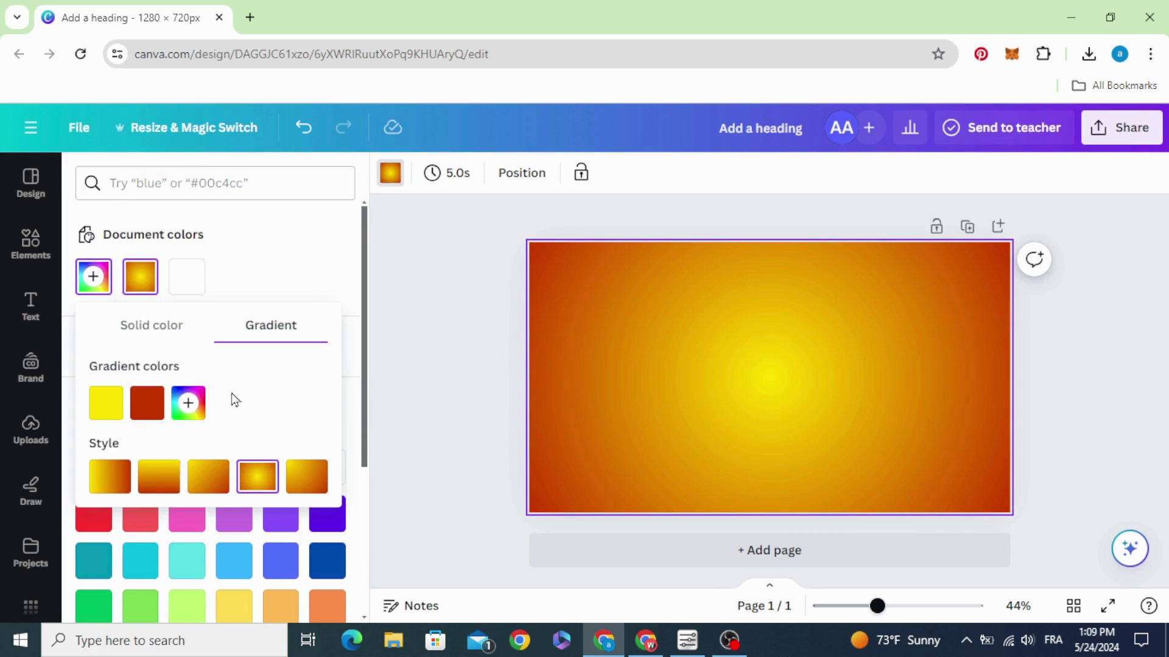